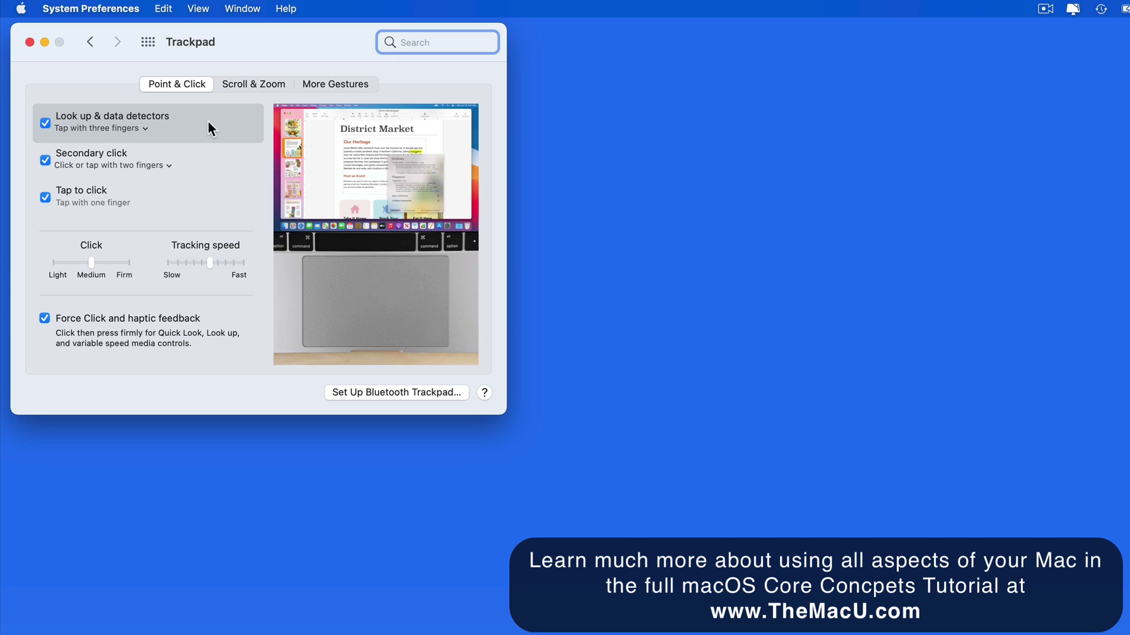
Step: Review the Trackpad's Scroll & Zoom and More Gestures settings
left_click(259, 86)
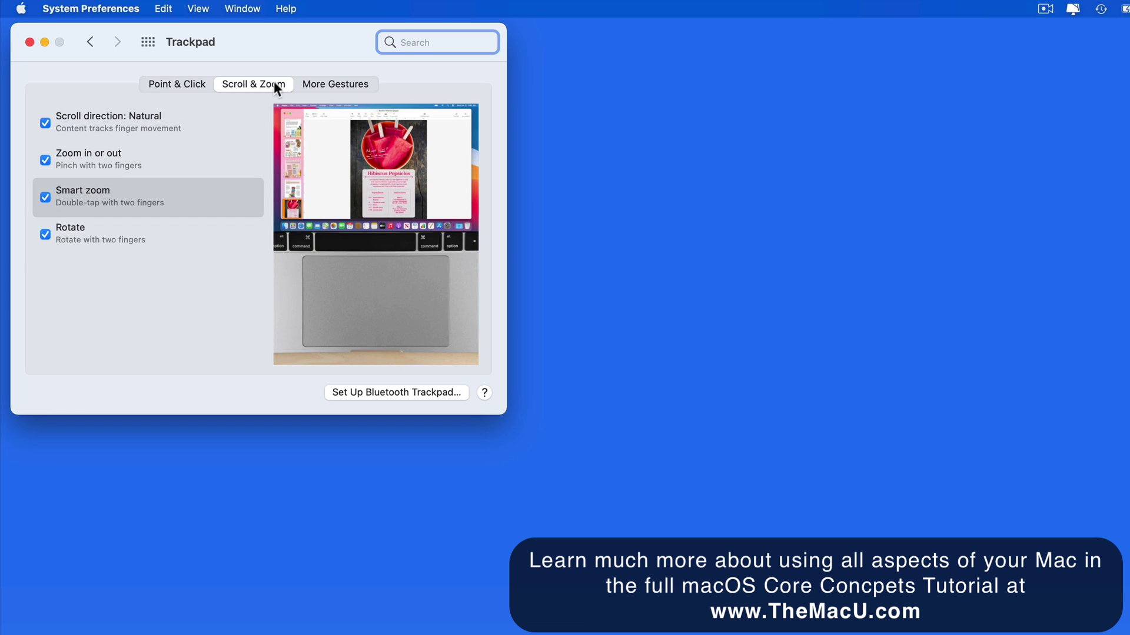
left_click(340, 81)
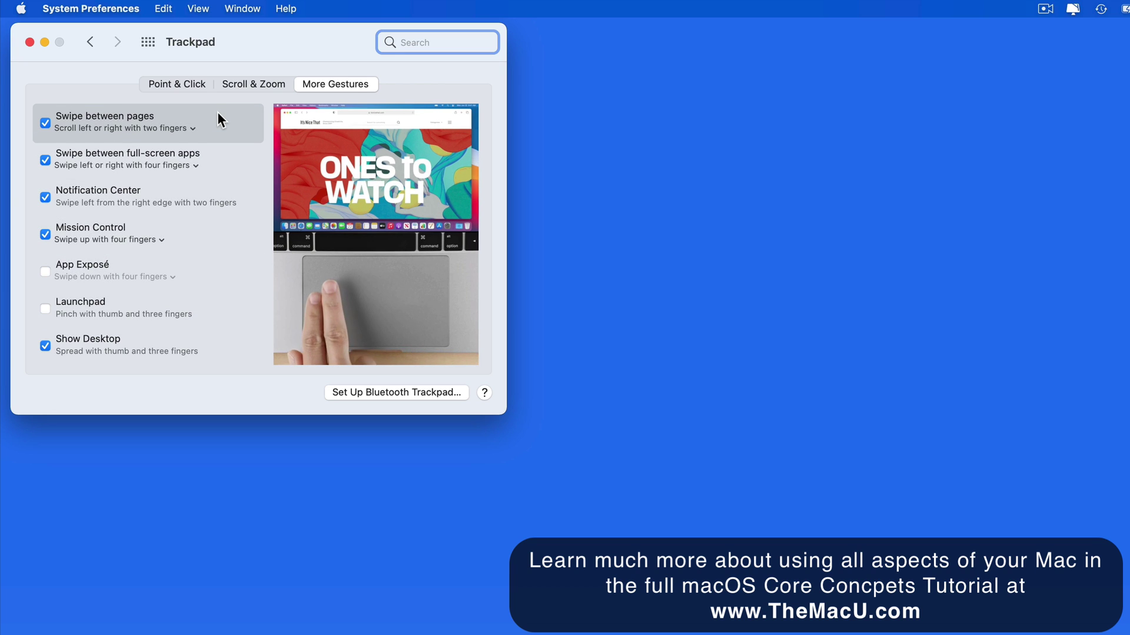
Step: Return to the overview and go to Accessibility's Pointer Control settings
left_click(146, 45)
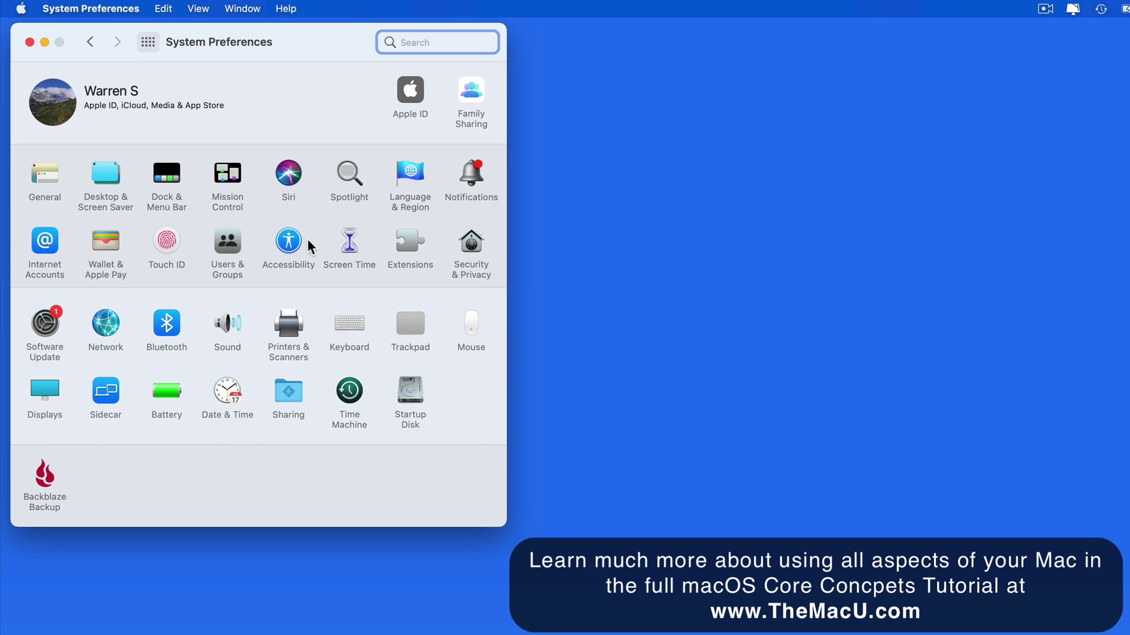
left_click(287, 244)
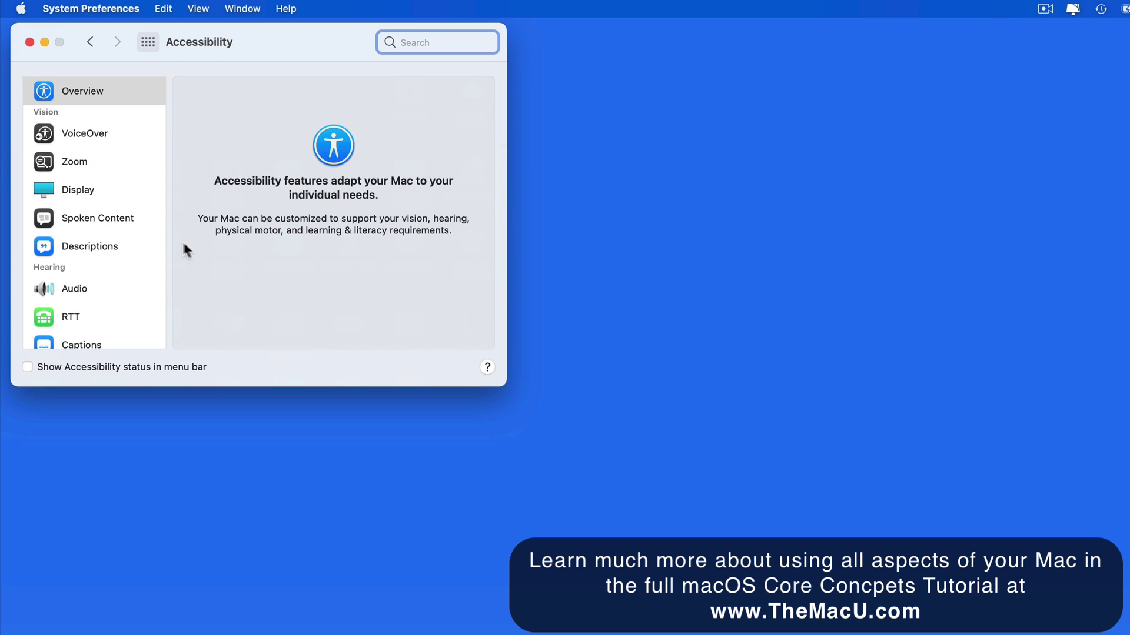
scroll(94, 265, "down", 4)
scroll(94, 264, "down", 1)
scroll(95, 263, "down", 2)
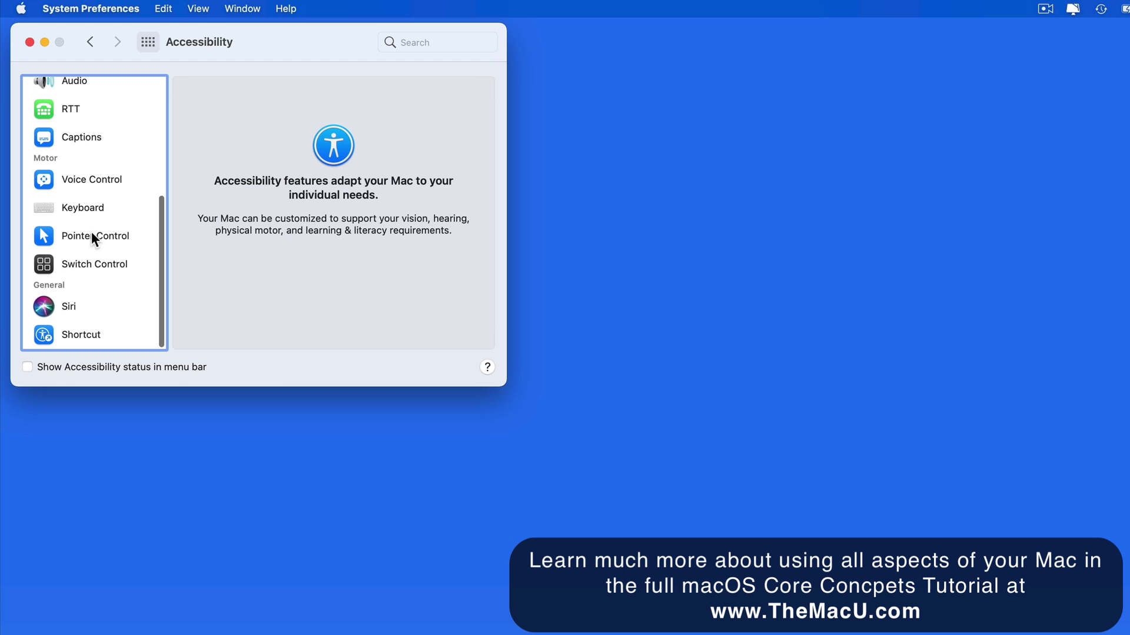
left_click(99, 237)
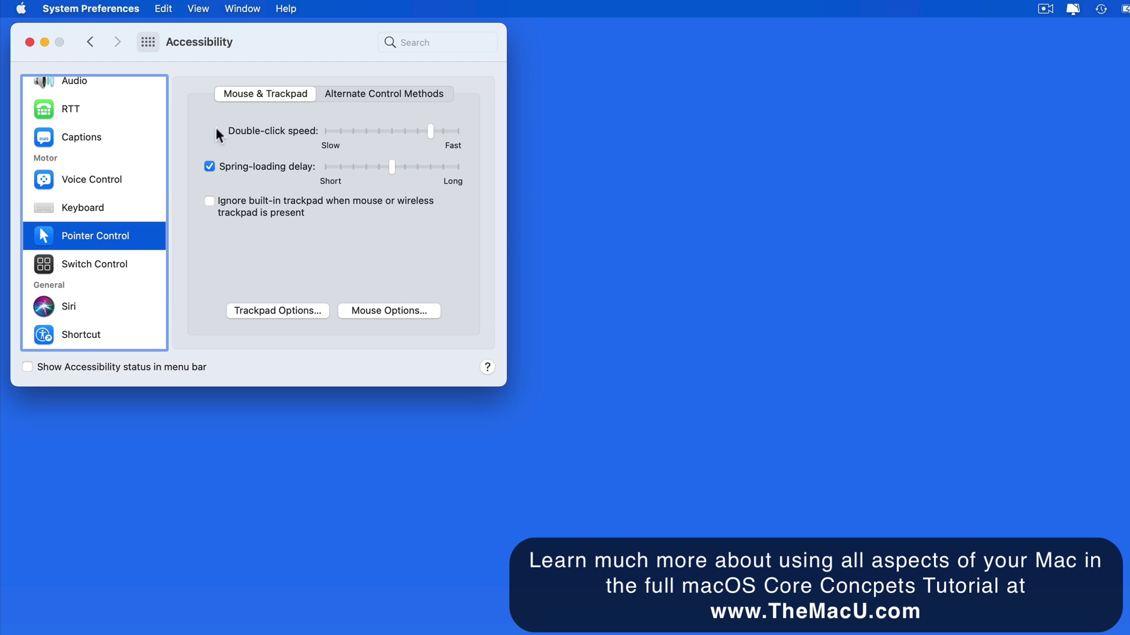
Step: Bring up Trackpad Options and move the Finder Documents window down beside it
left_click(310, 312)
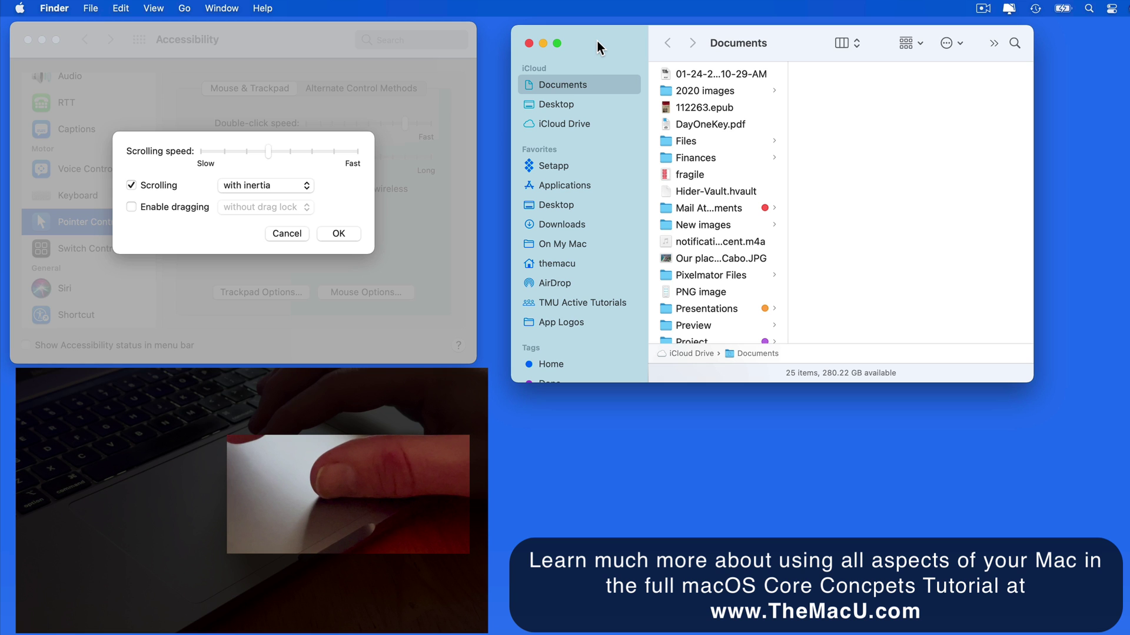
mouse_move(597, 40)
left_mouse_down()
mouse_move(550, 295)
mouse_move(612, 79)
mouse_move(578, 72)
mouse_move(596, 46)
mouse_move(552, 262)
mouse_move(626, 101)
mouse_move(578, 44)
left_mouse_up()
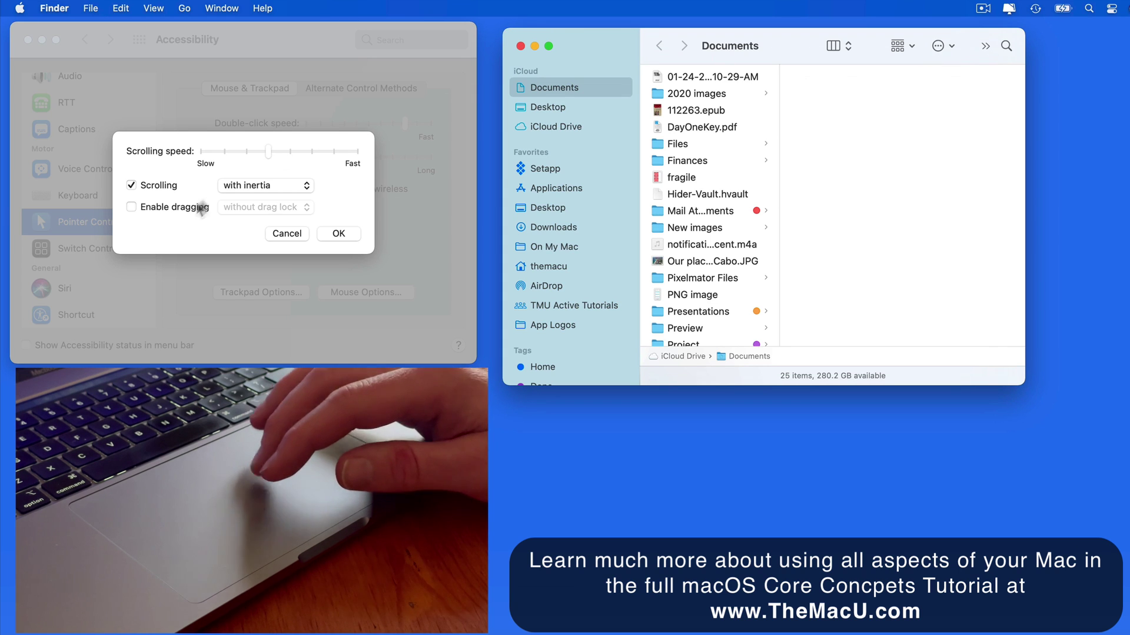
Step: Turn on Enable dragging in Trackpad Options, keeping it without drag lock
left_click(150, 228)
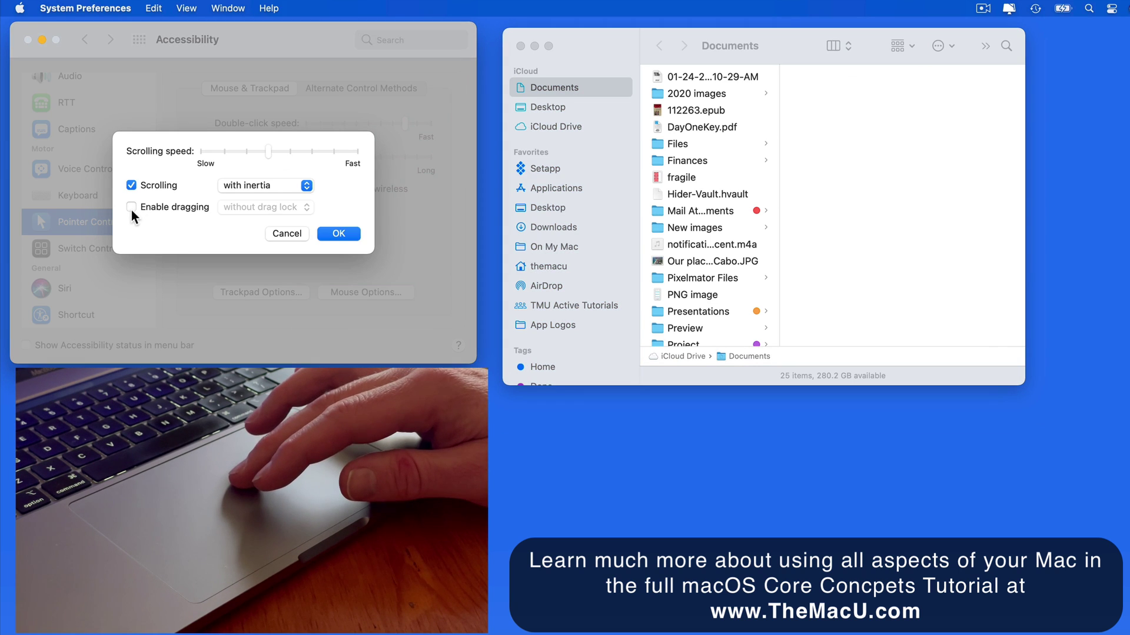
left_click(131, 208)
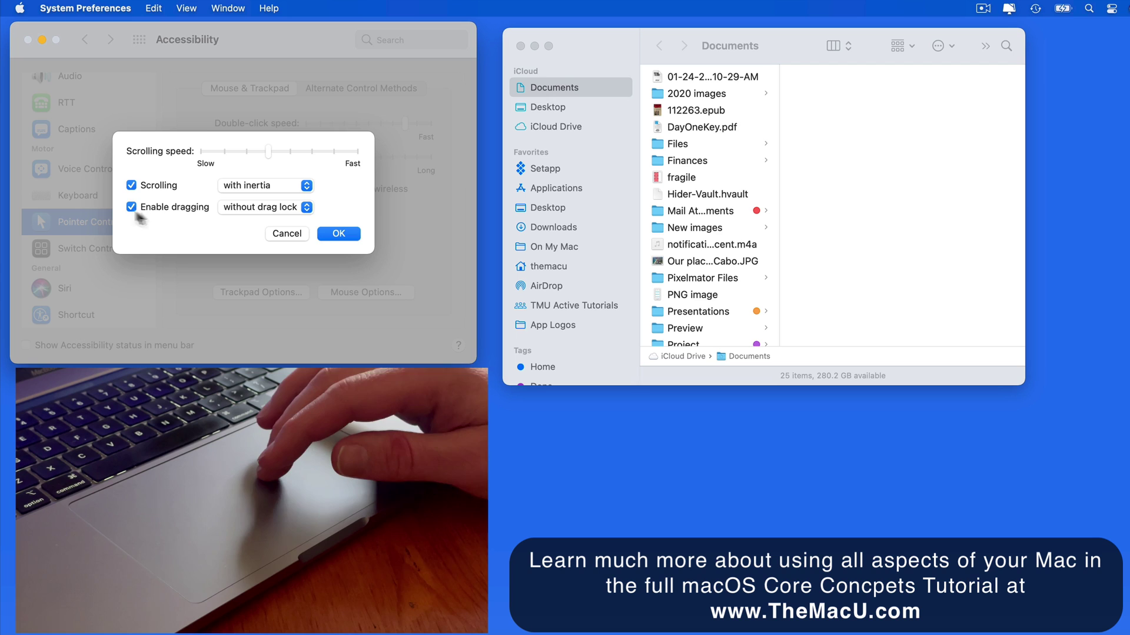
left_click(301, 209)
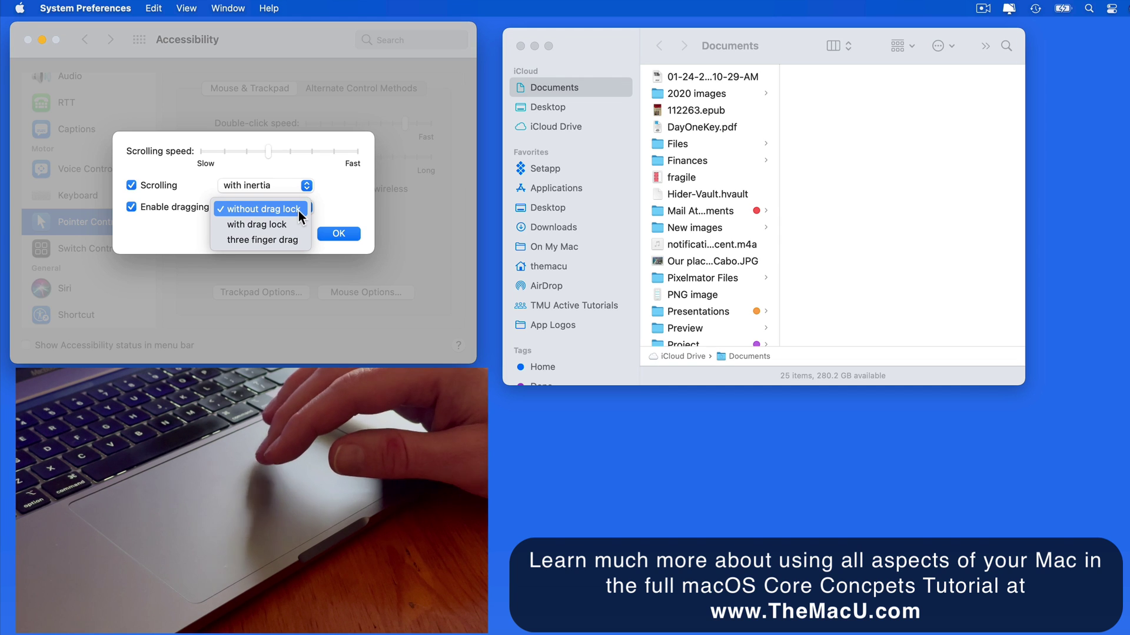
left_click(298, 211)
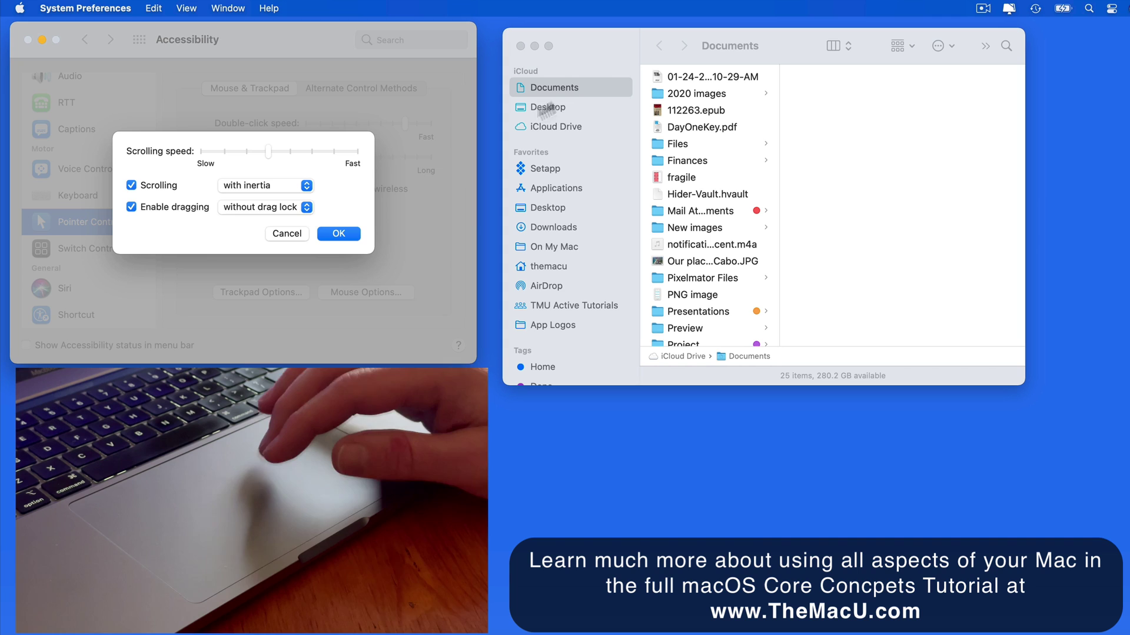
Step: Test dragging by moving the Documents window down and left
left_click(607, 40)
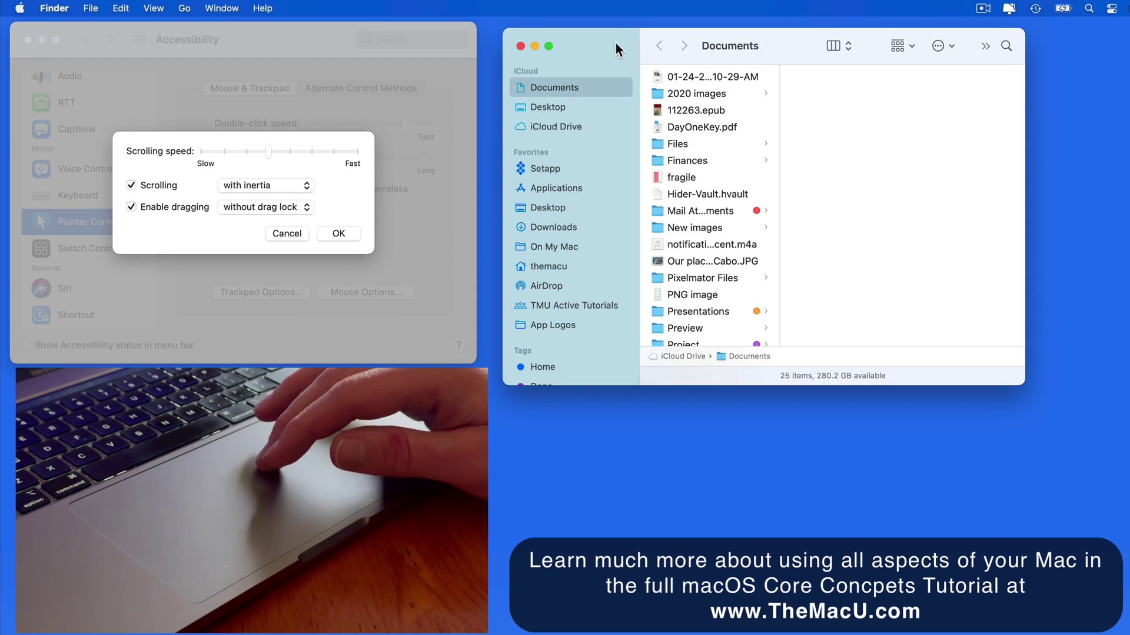
mouse_move(612, 36)
left_mouse_down()
mouse_move(509, 99)
mouse_move(628, 26)
mouse_move(635, 36)
left_mouse_up()
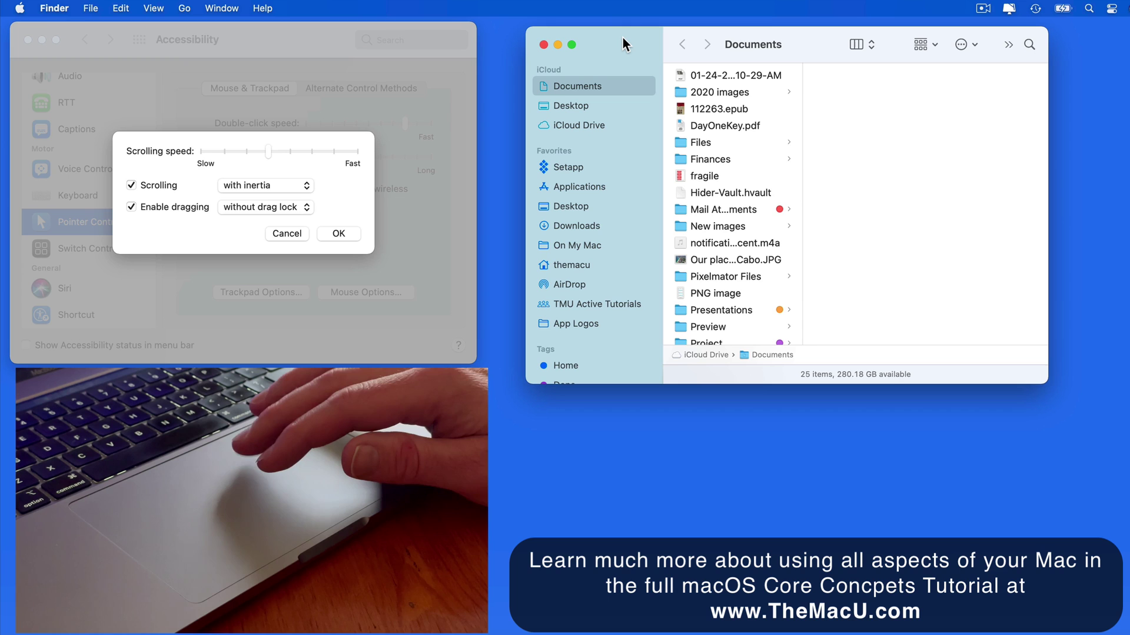
mouse_move(623, 37)
left_mouse_down()
mouse_move(590, 60)
mouse_move(606, 48)
left_mouse_up()
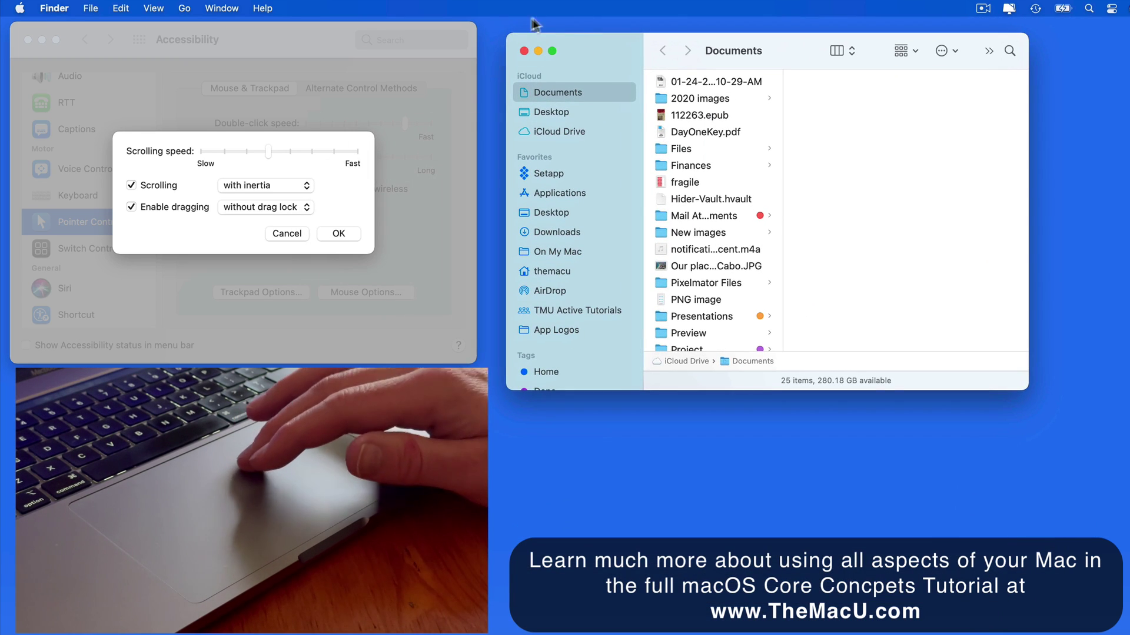
left_click(293, 209)
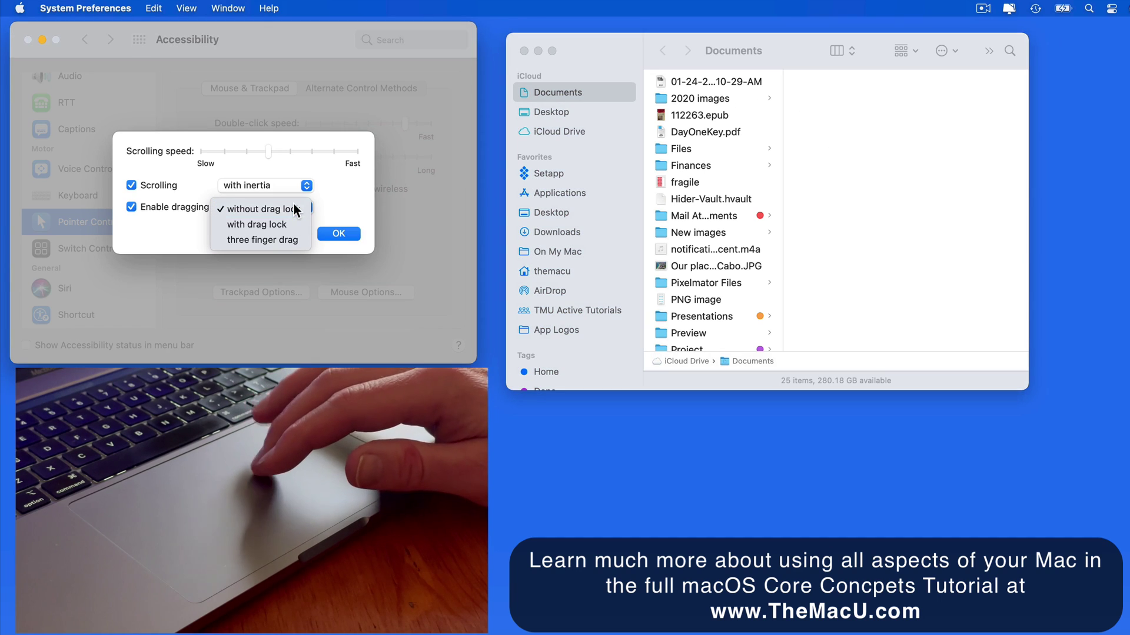
left_click(292, 225)
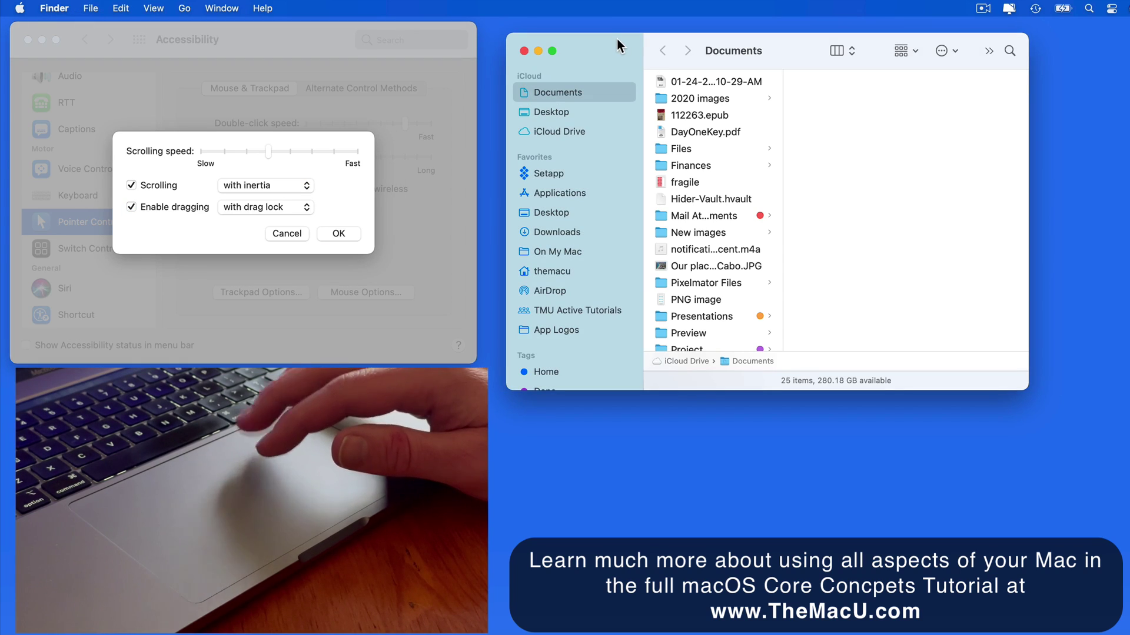
mouse_move(611, 40)
left_mouse_down()
mouse_move(398, 247)
mouse_move(617, 41)
left_mouse_up()
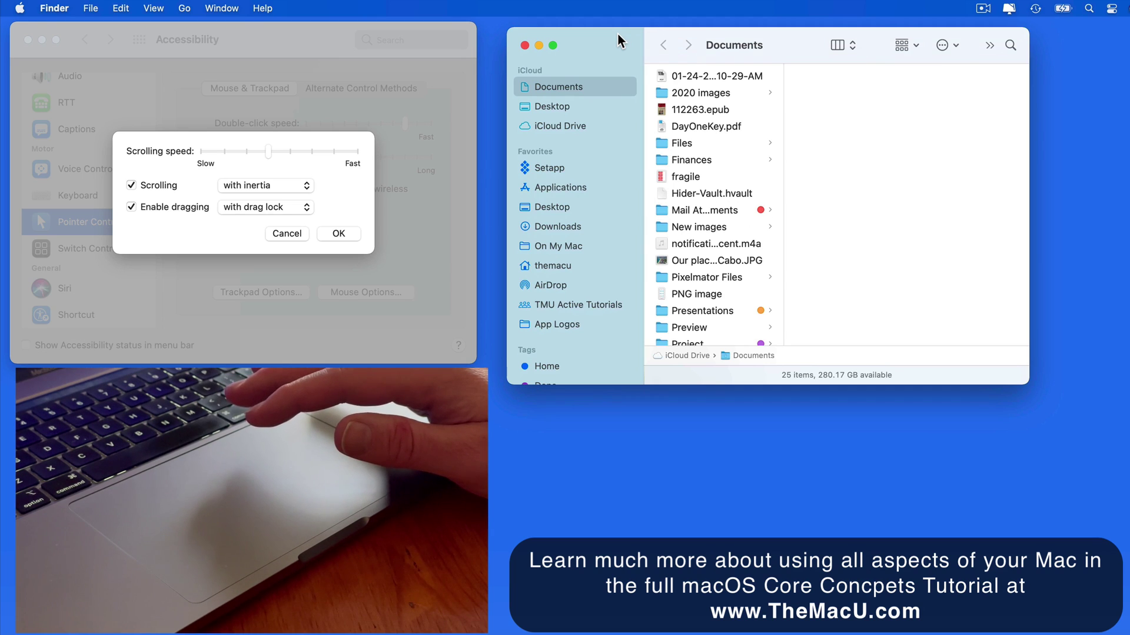
mouse_move(619, 35)
left_mouse_down()
mouse_move(398, 129)
mouse_move(619, 42)
left_mouse_up()
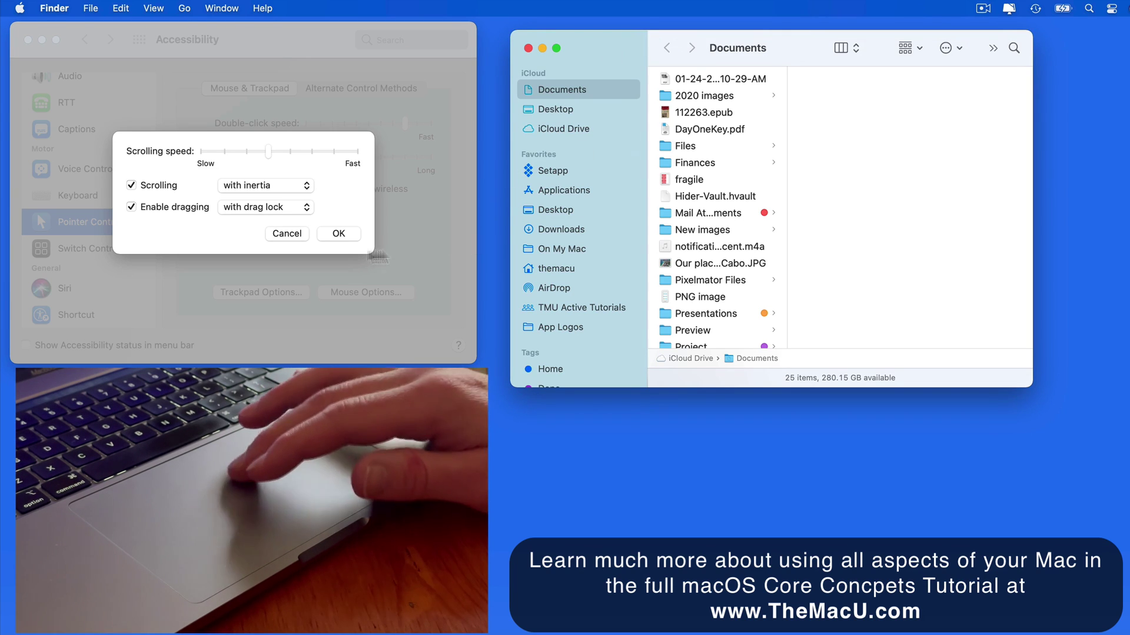
left_click_drag(602, 39, 605, 36)
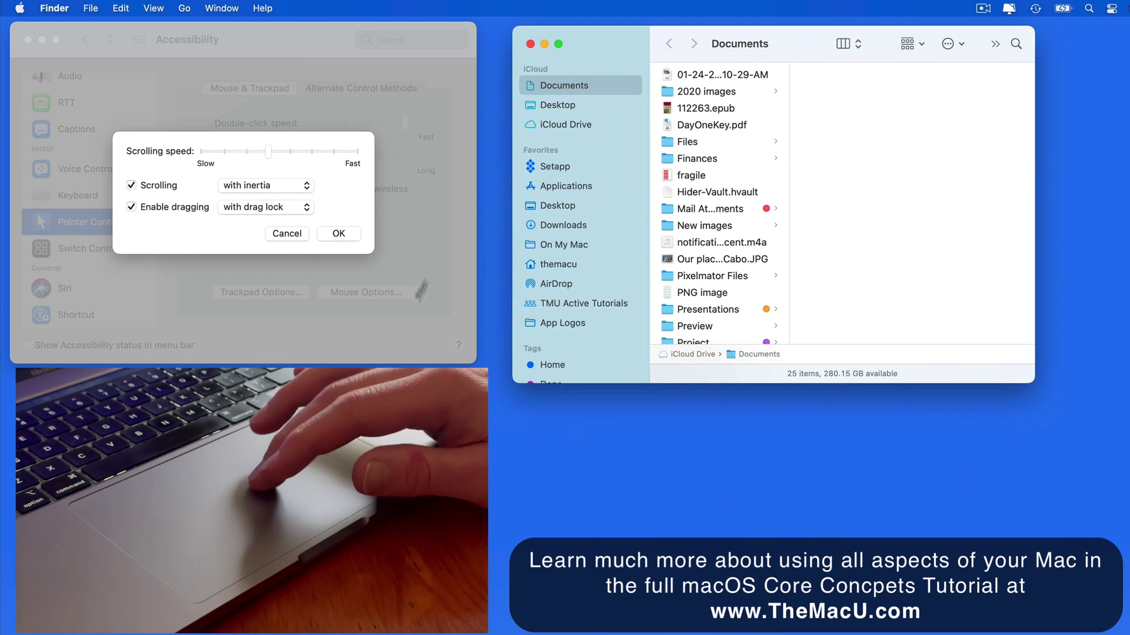
Step: Set dragging to three finger drag, then move and enlarge the Documents window to test it
left_click(280, 207)
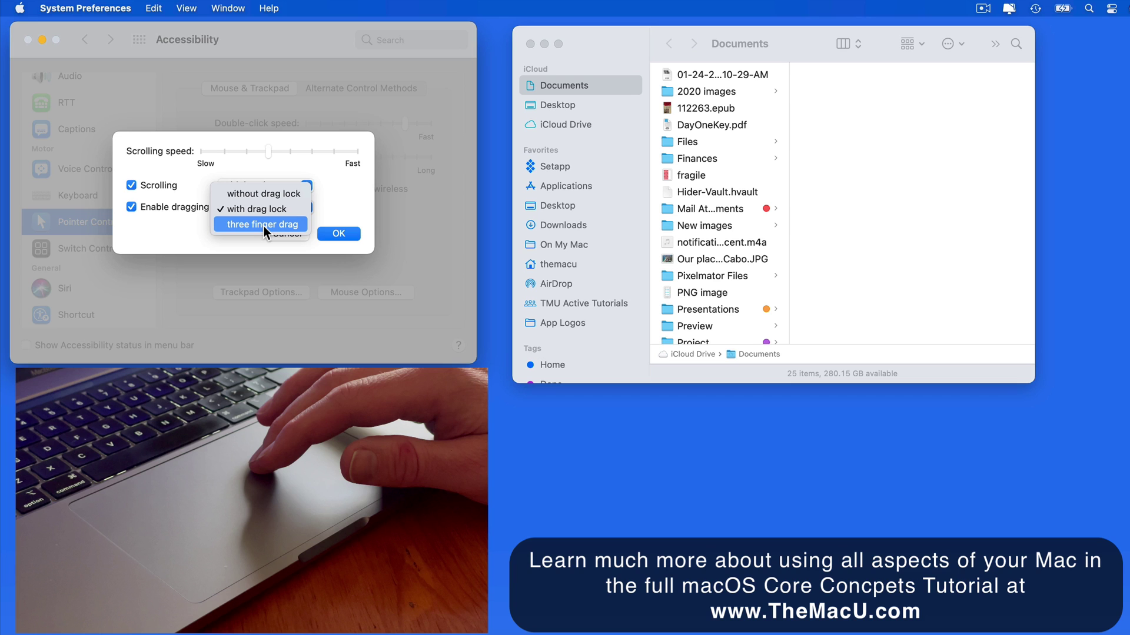
left_click(263, 225)
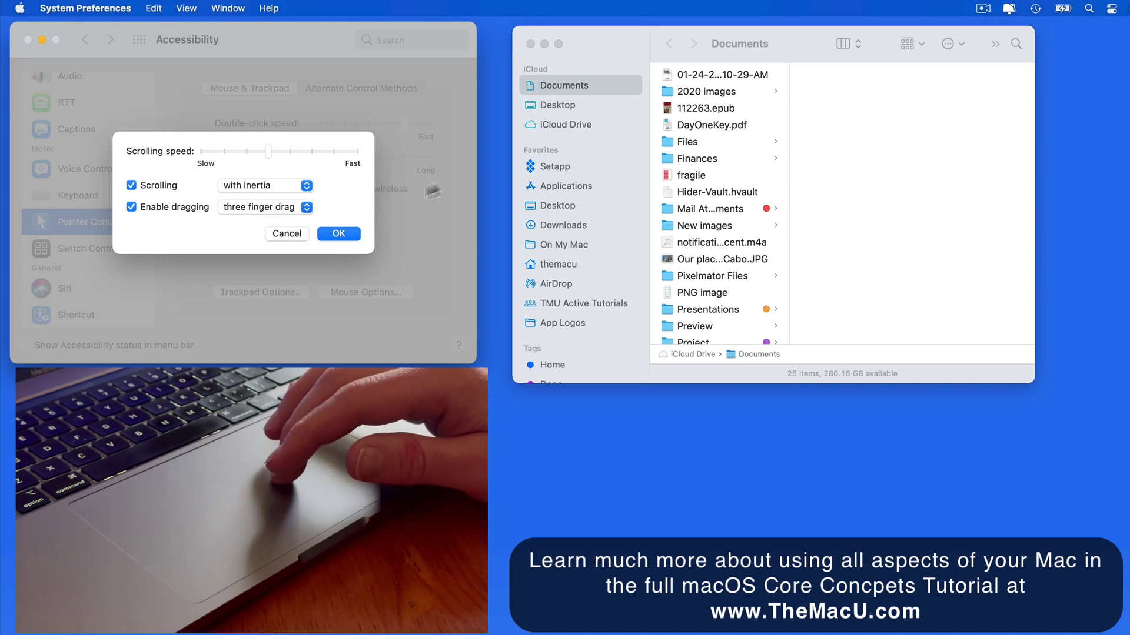
mouse_move(598, 35)
left_mouse_down()
mouse_move(536, 89)
mouse_move(600, 42)
left_mouse_up()
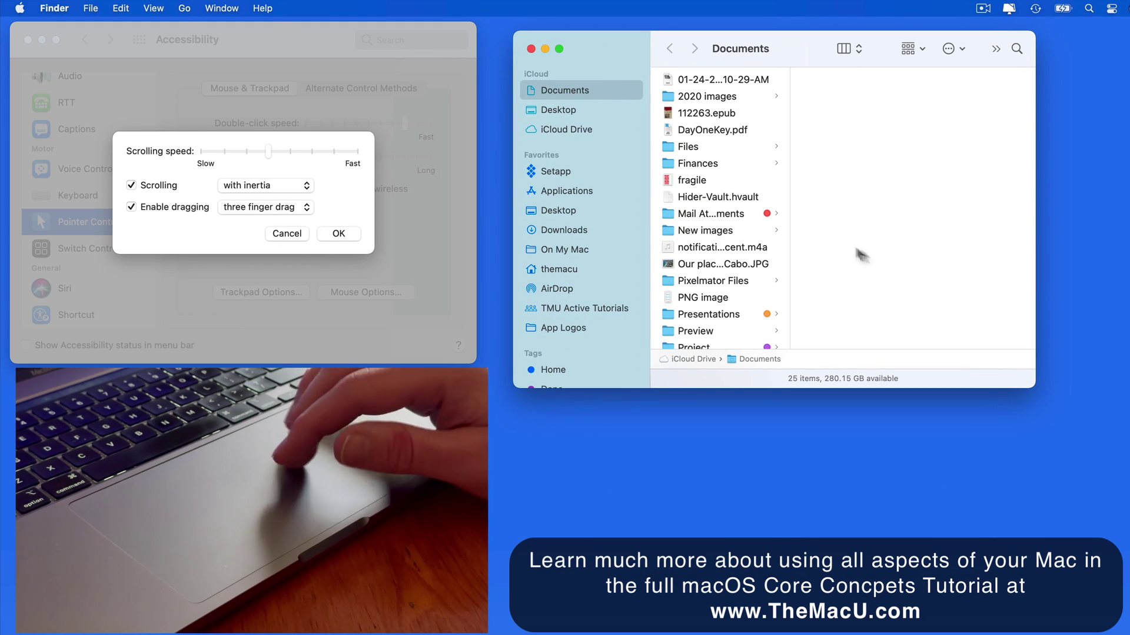
mouse_move(1022, 375)
left_mouse_down()
mouse_move(902, 583)
mouse_move(1013, 452)
mouse_move(1044, 297)
mouse_move(1061, 323)
mouse_move(1064, 437)
left_mouse_up()
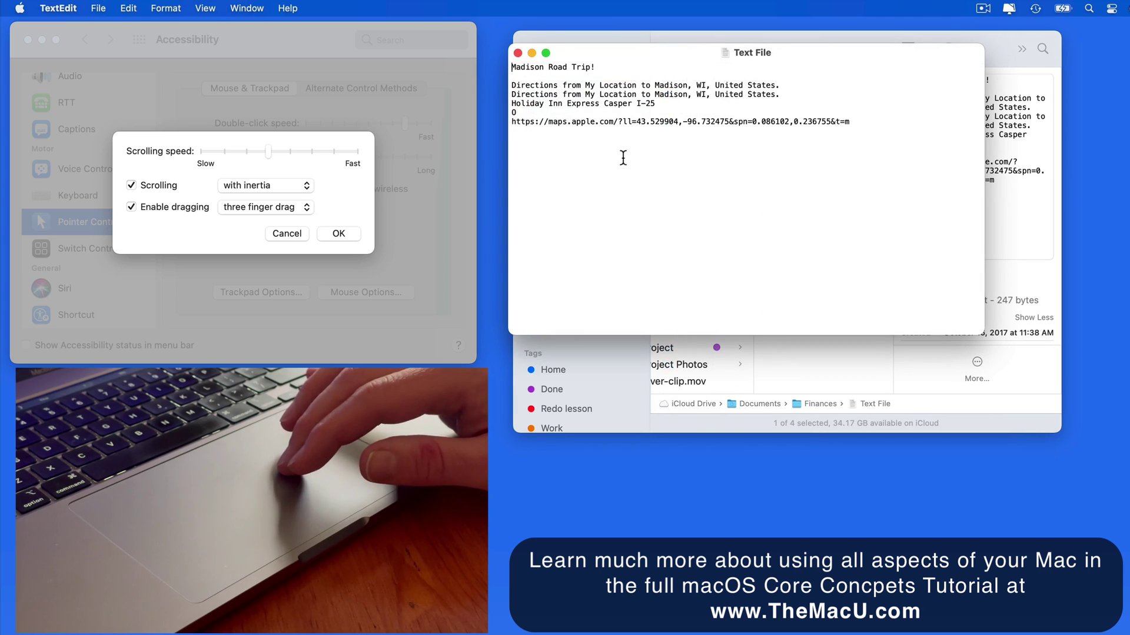
Step: Close the road-trip note in TextEdit and nudge the Finder window left
mouse_move(623, 157)
left_mouse_down()
mouse_move(496, 84)
mouse_move(504, 71)
left_mouse_up()
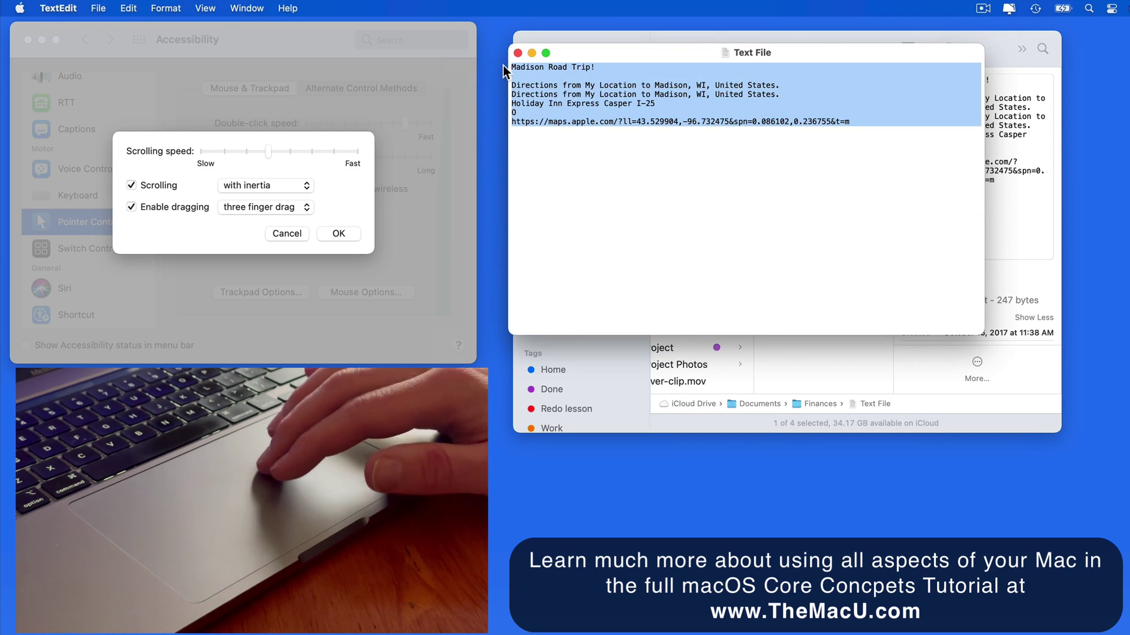
left_click(519, 53)
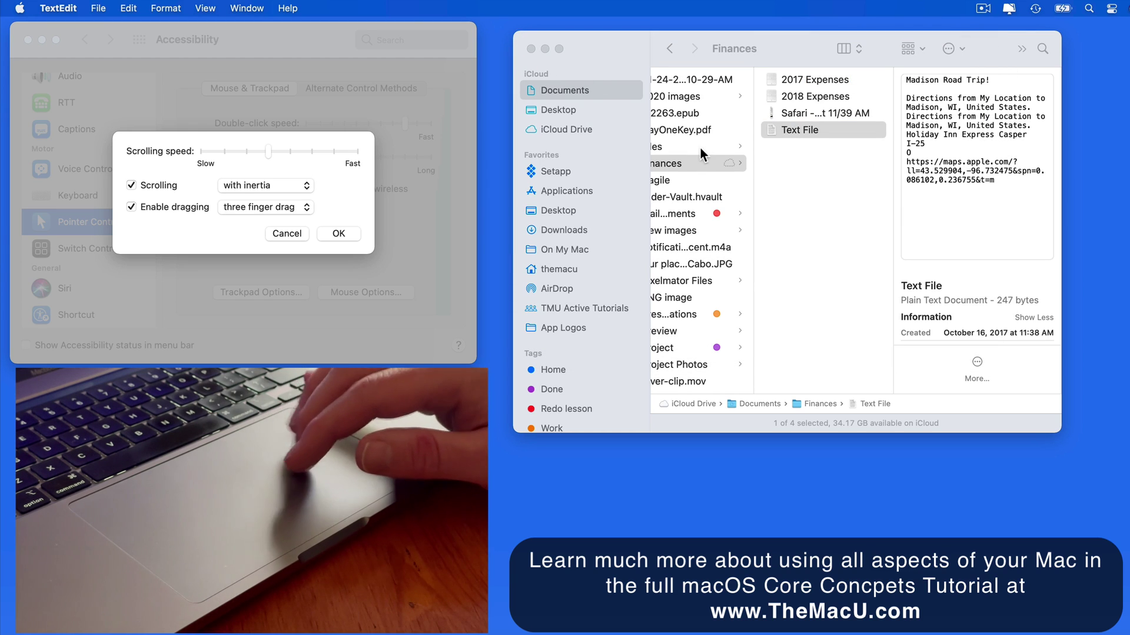
mouse_move(795, 51)
left_mouse_down()
mouse_move(774, 49)
mouse_move(840, 50)
left_mouse_up()
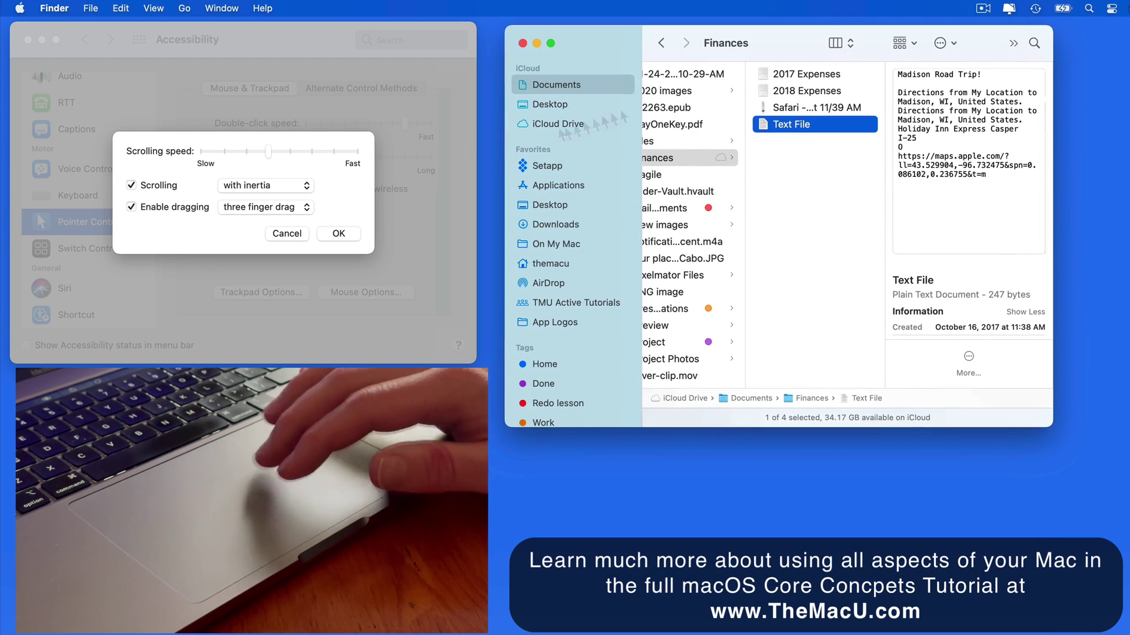
Step: Move and resize the Finder window again with three finger drag
left_click(296, 171)
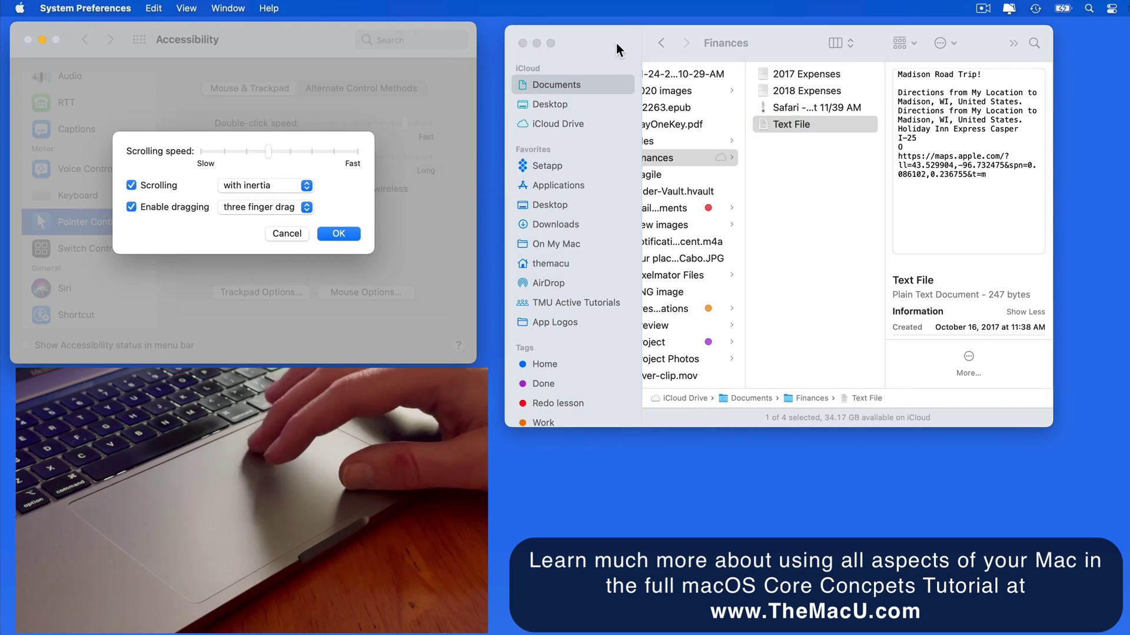
left_click_drag(616, 44, 612, 49)
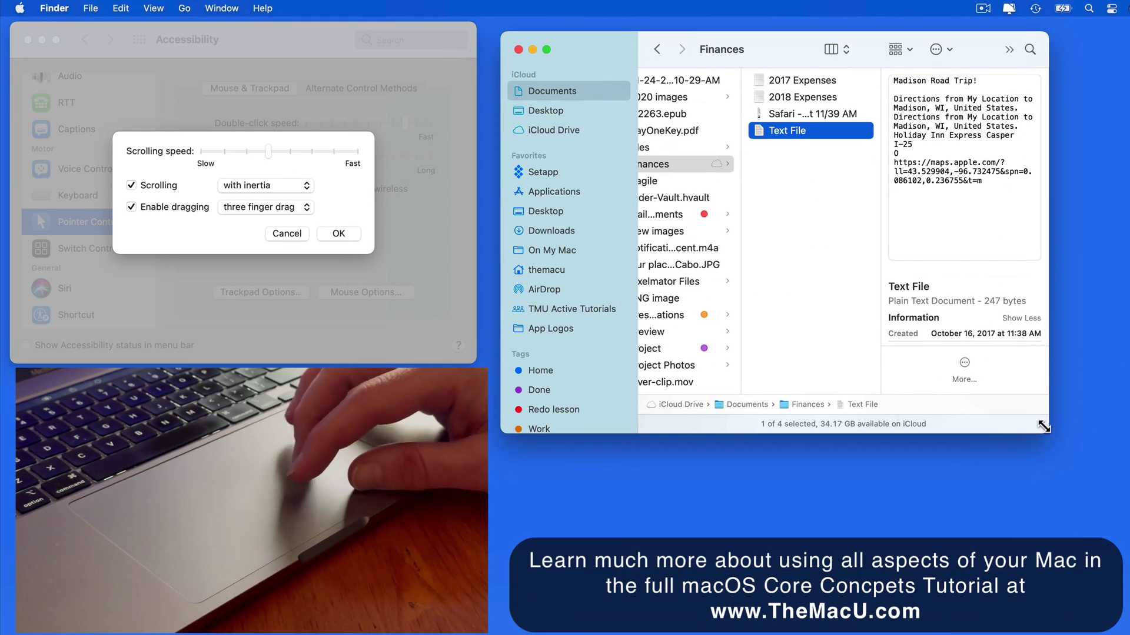
mouse_move(1050, 433)
left_mouse_down()
mouse_move(1025, 486)
mouse_move(872, 248)
mouse_move(1091, 468)
left_mouse_up()
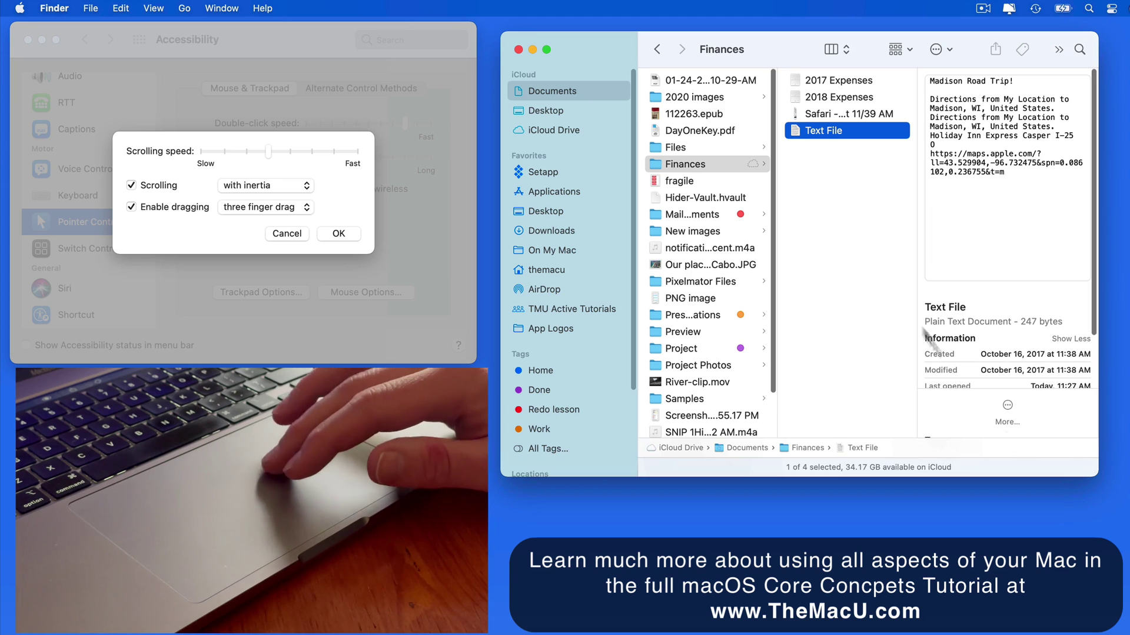
left_click(867, 238)
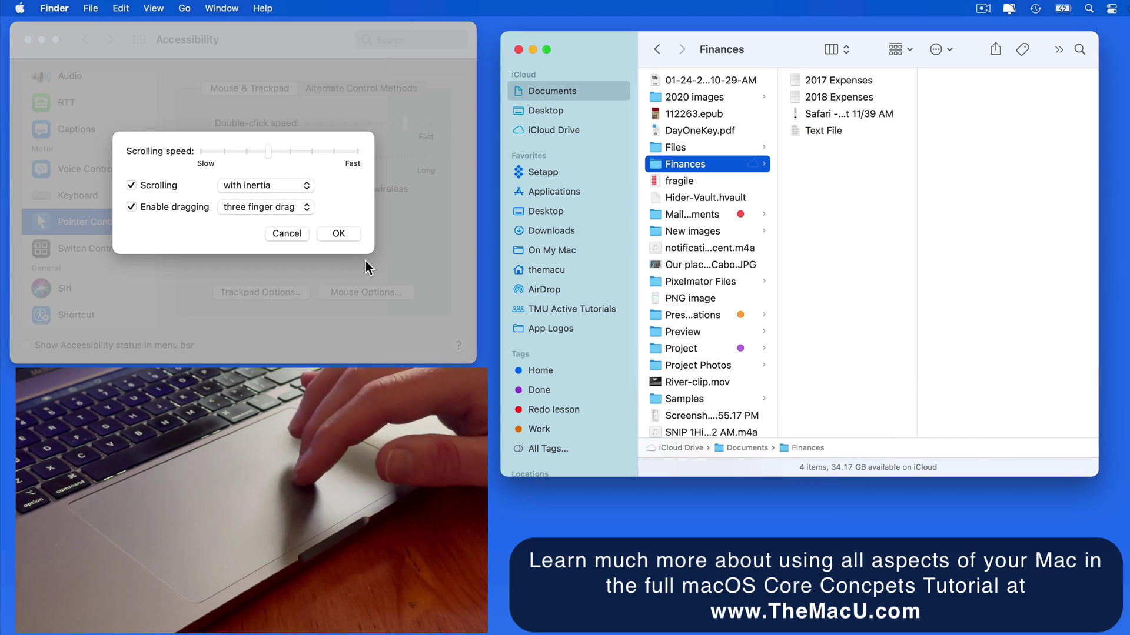
Step: Confirm the three finger drag setting and return to the preferences overview
left_click(341, 233)
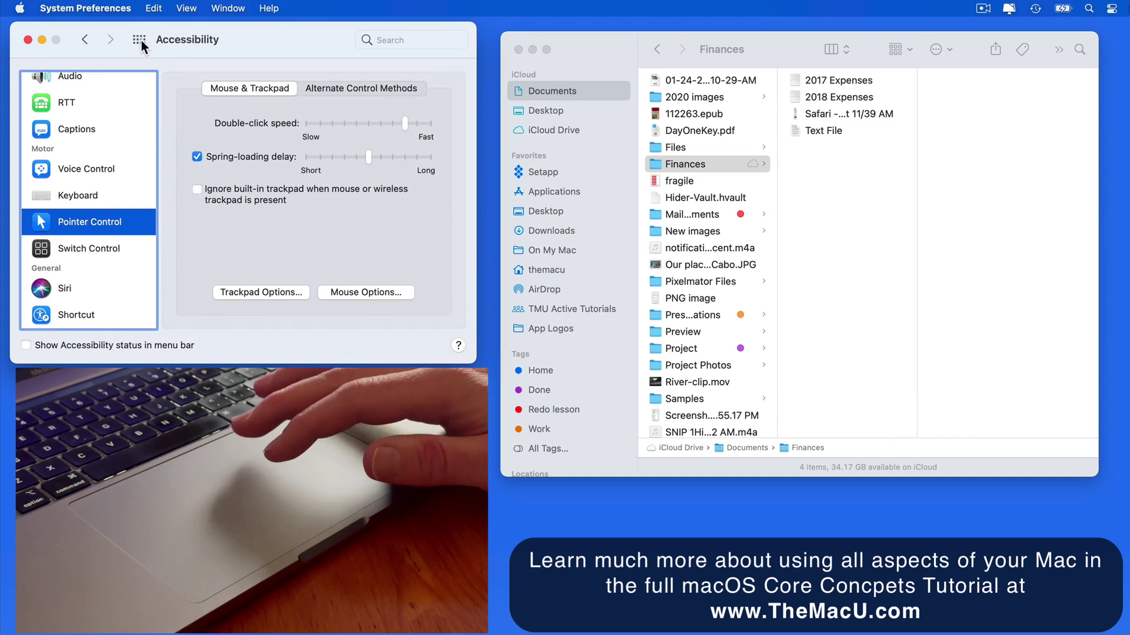
left_click(141, 40)
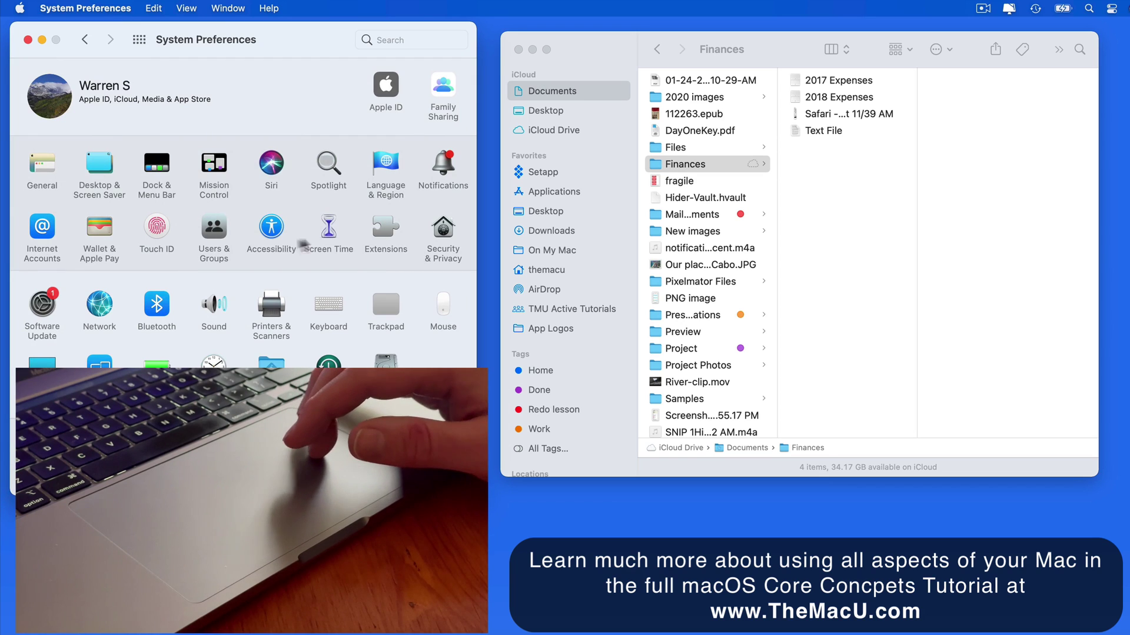
Step: In Trackpad's More Gestures, show the finger choices for Swipe between pages
left_click(393, 307)
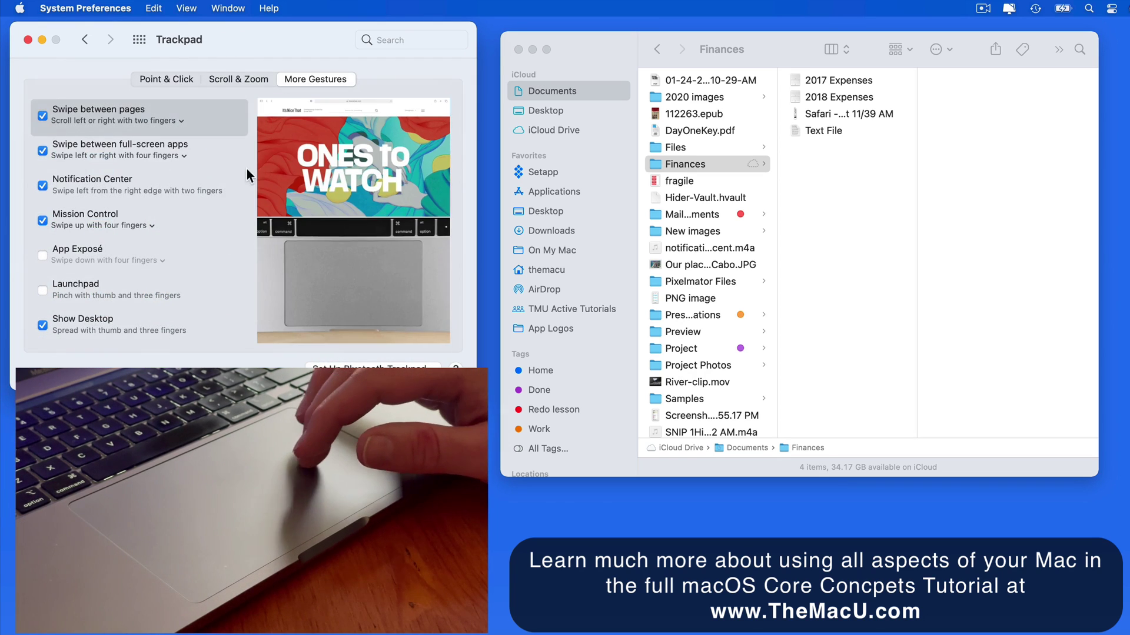
left_click(185, 120)
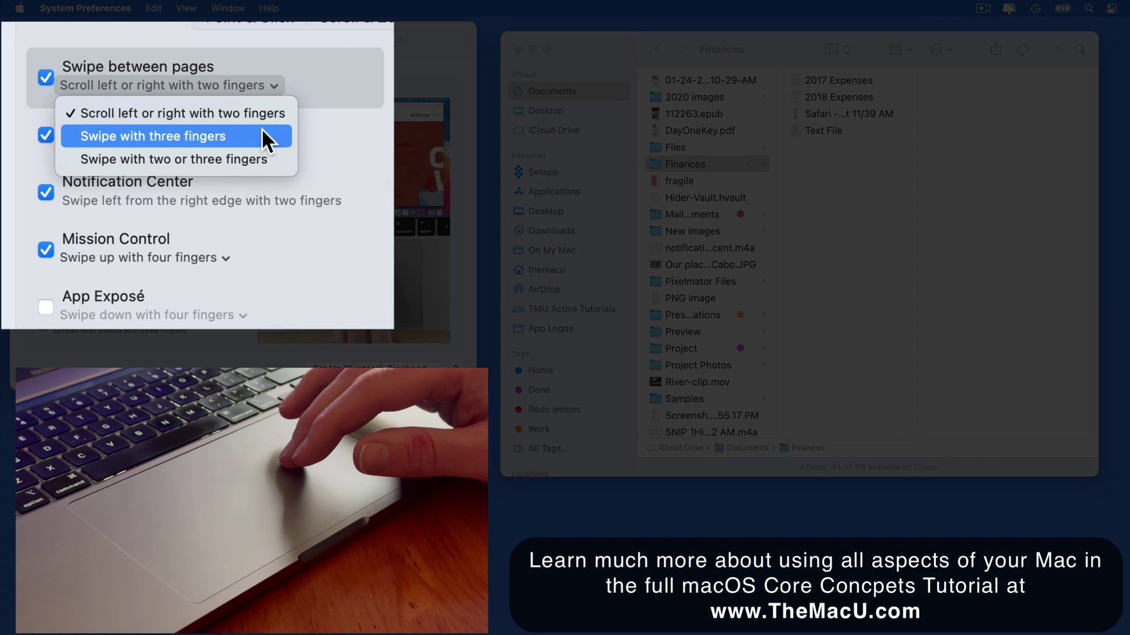